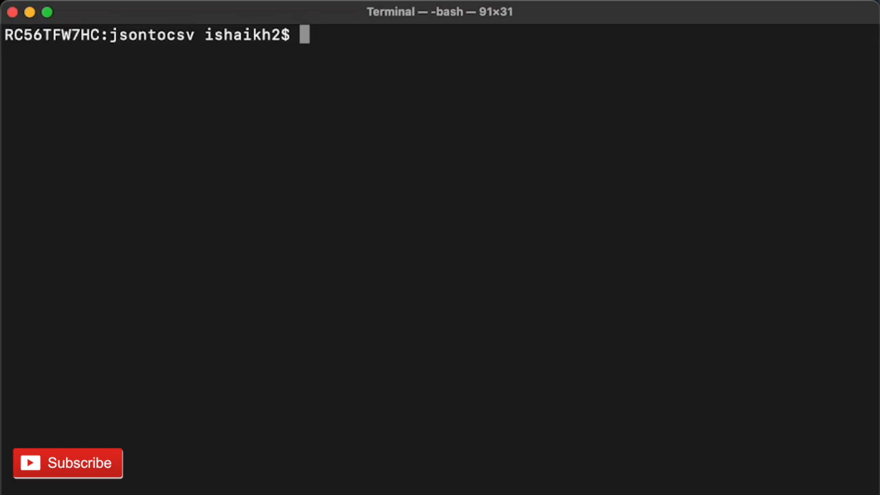
type("in2csv")
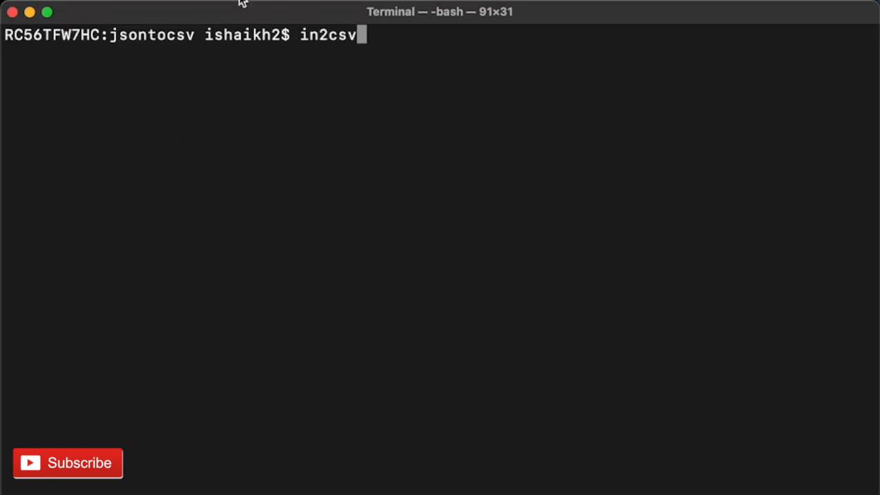
- Clear the leftover in2csv and install csvkit text from the prompt
left_click_drag(299, 35, 357, 35)
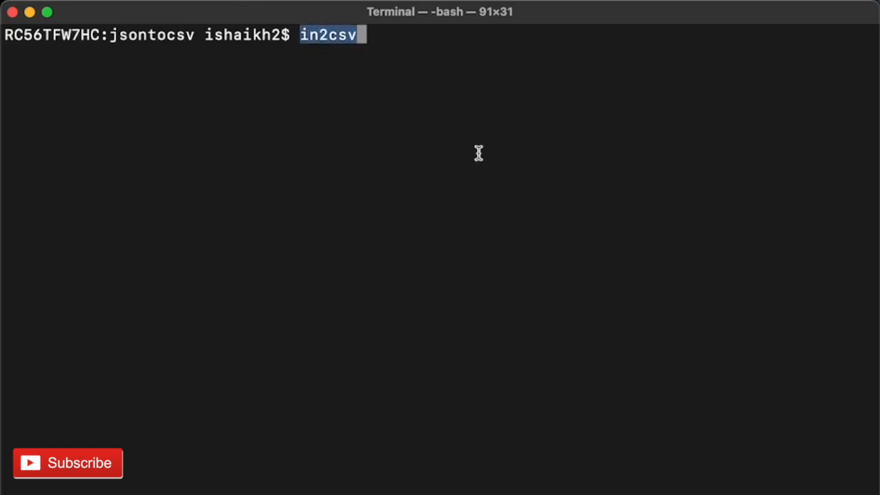
left_click(406, 133)
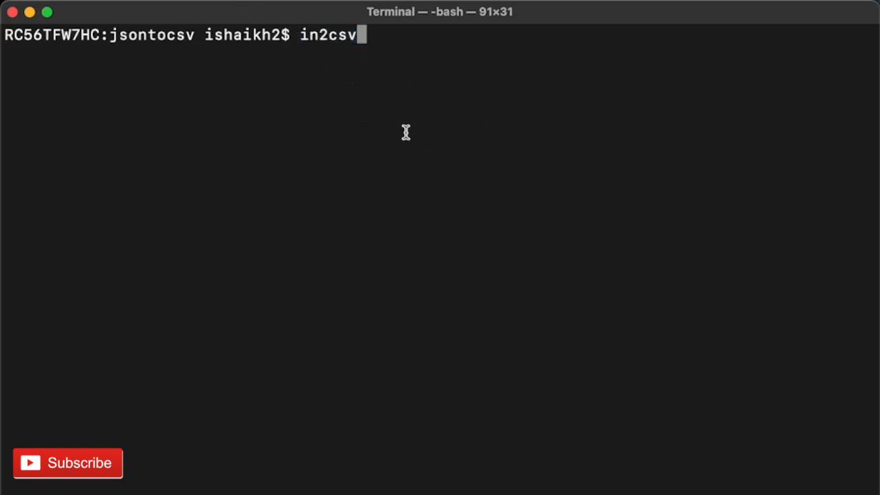
key("BackSpace")
key("BackSpace")
key("BackSpace")
key("BackSpace")
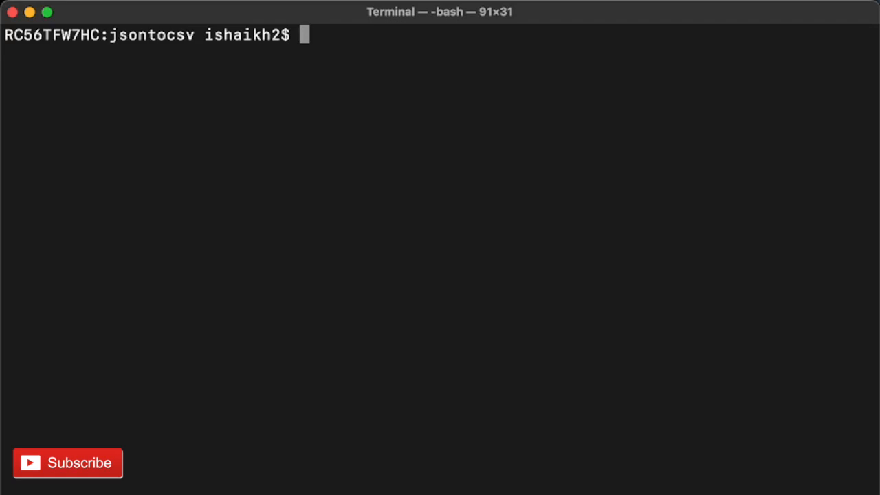
type("bre")
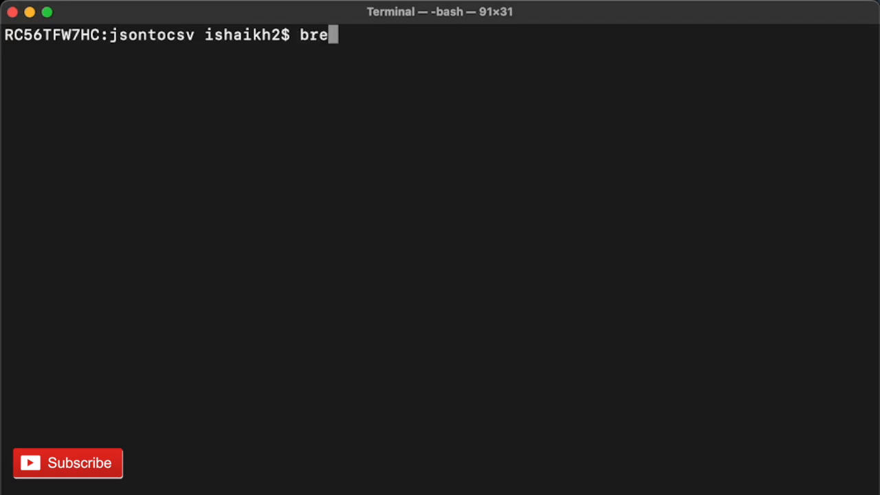
type("w install")
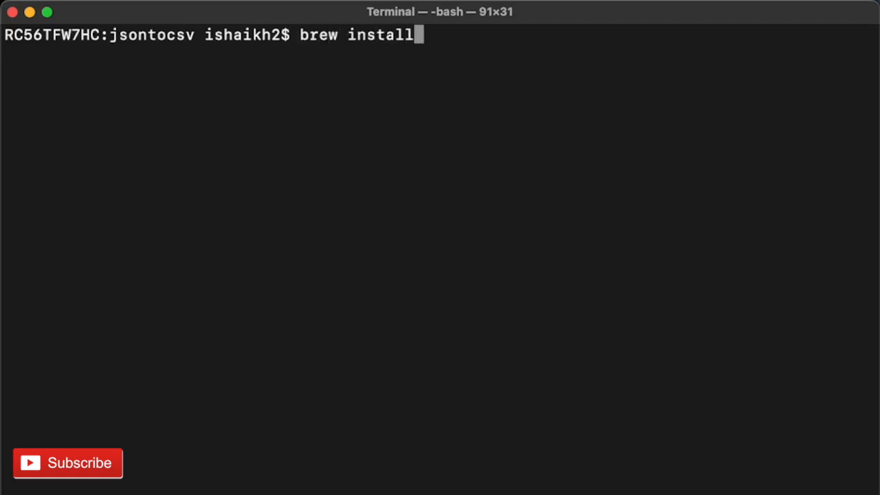
type(" cs")
type("v")
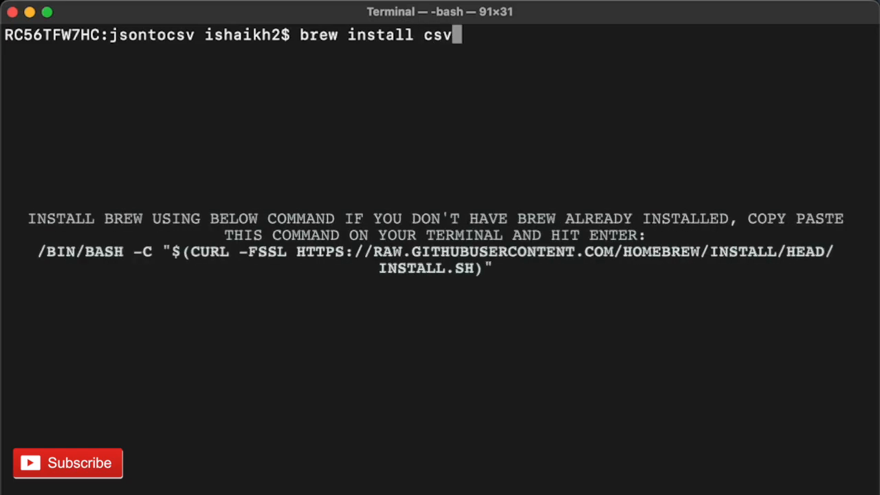
type("kit")
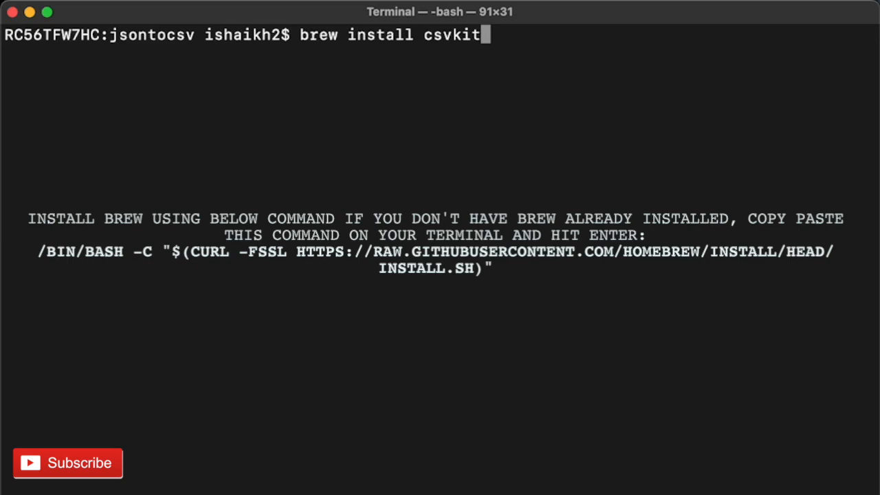
key("BackSpace")
key("BackSpace")
key("BackSpace")
key("BackSpace")
key("BackSpace")
key("BackSpace")
key("BackSpace")
key("BackSpace")
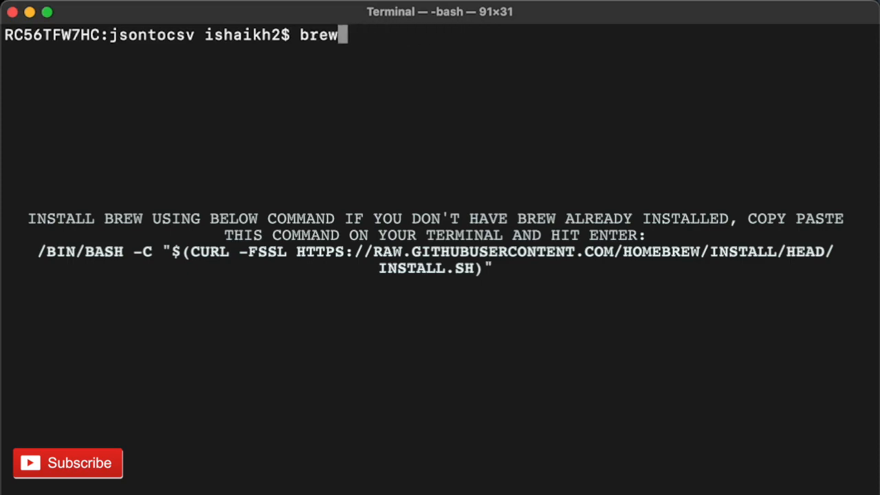
key("BackSpace")
key("BackSpace")
key("BackSpace")
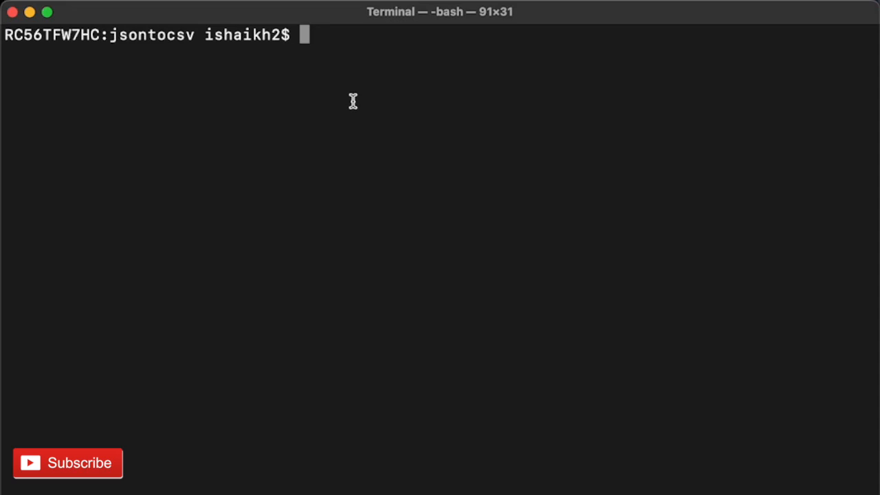
type("cat dat")
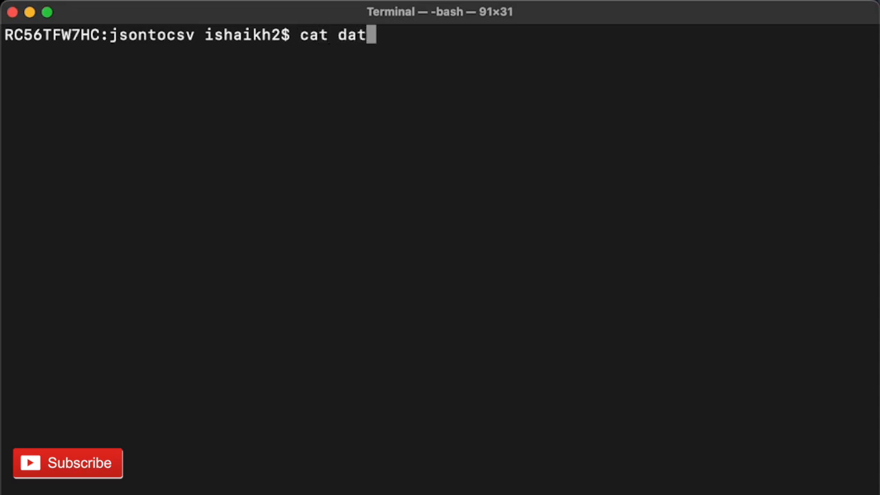
type("a")
- Run cat data.json to print the JSON array of two products with id, title and price
key("Tab")
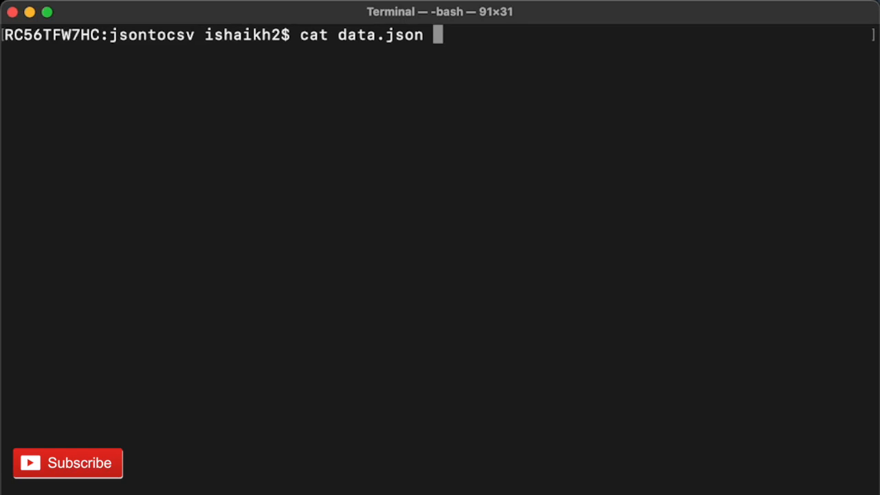
key("Return")
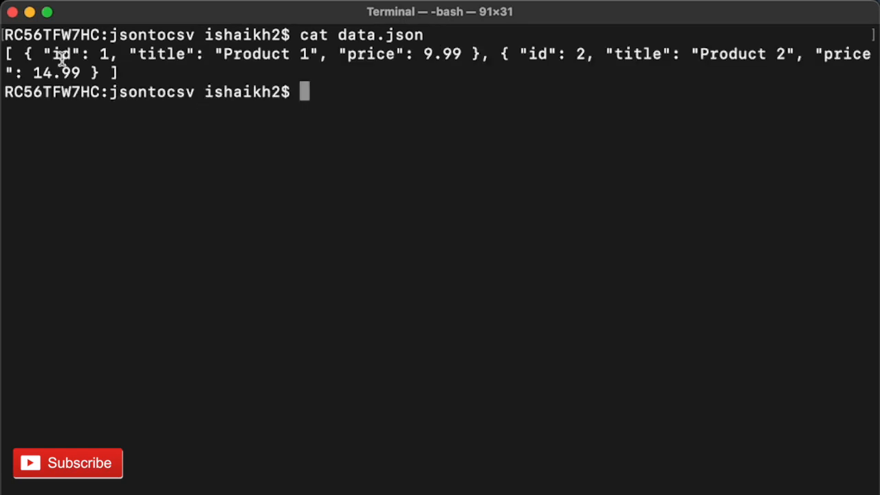
left_click_drag(49, 53, 389, 63)
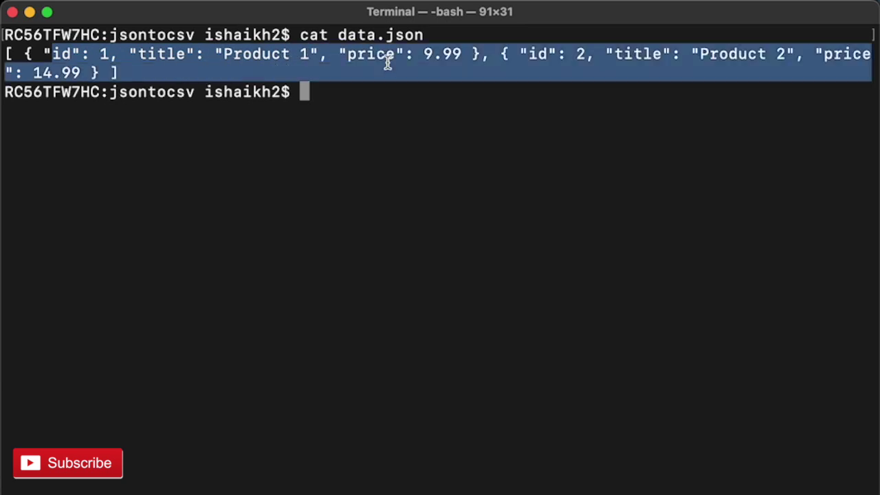
left_click(531, 100)
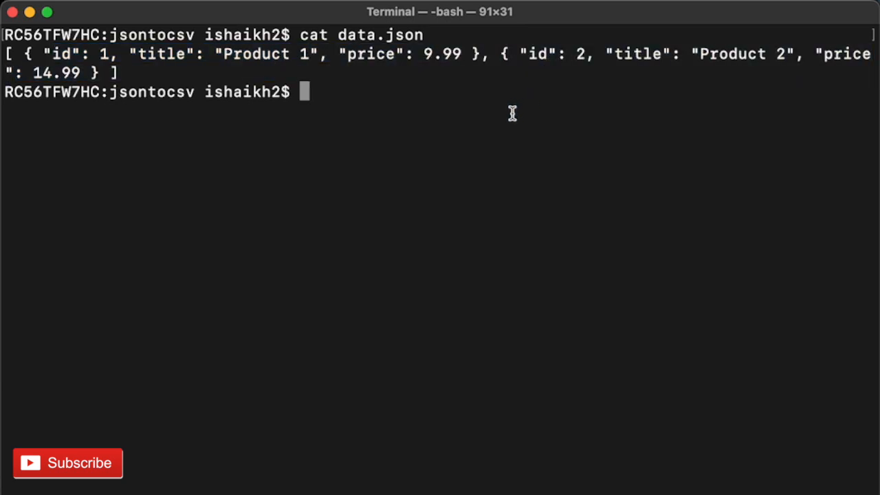
left_click(247, 325)
type("inc")
- Run in2csv data.json > output.csv to write the converted CSV file
key("BackSpace")
type("2")
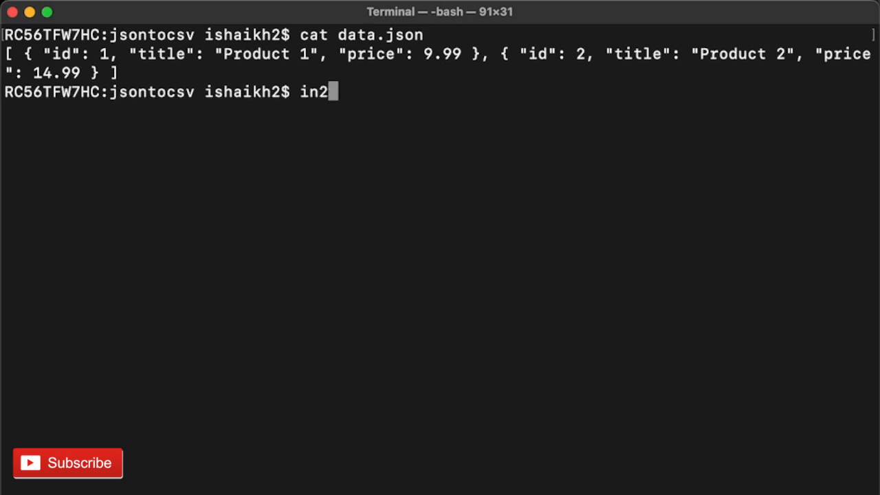
type("csv ")
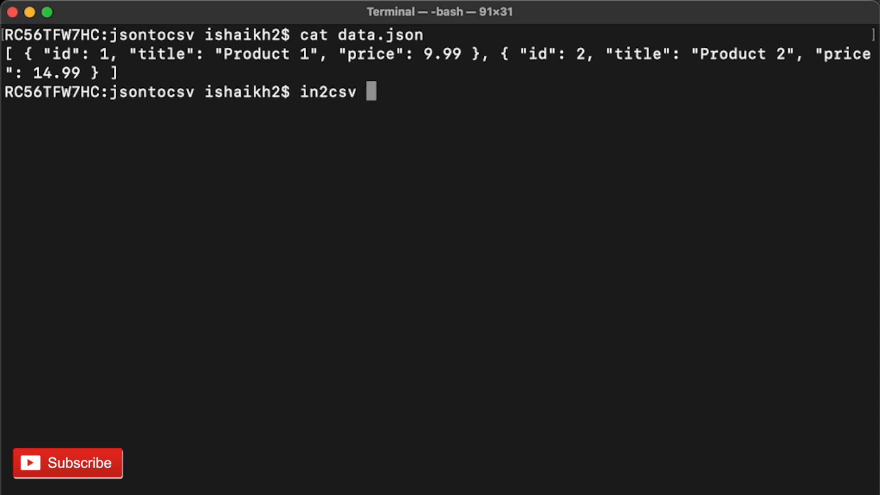
type("data")
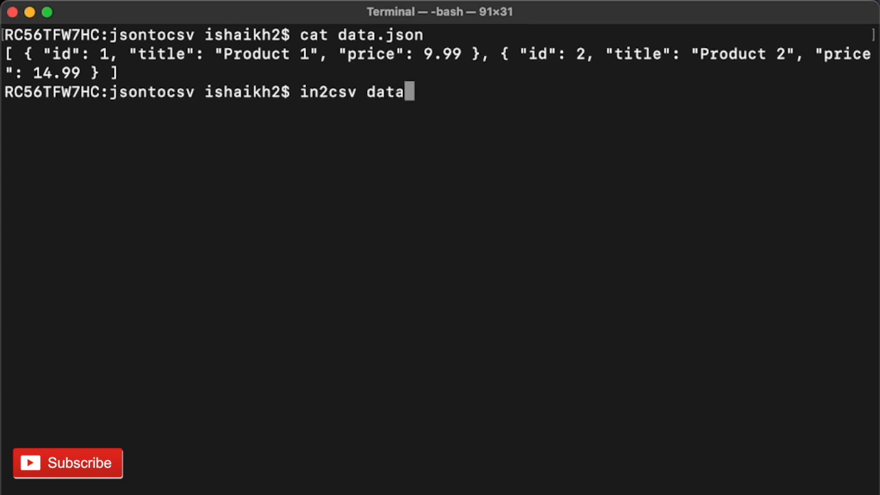
type(".js")
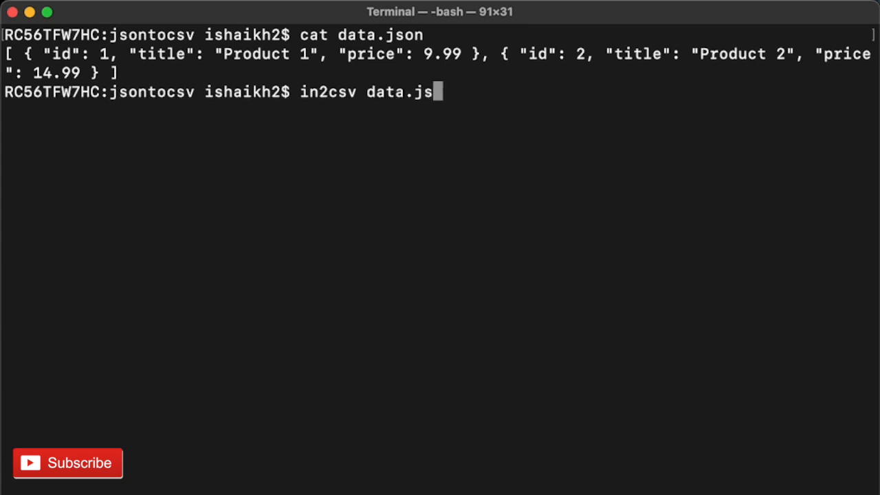
type("on >")
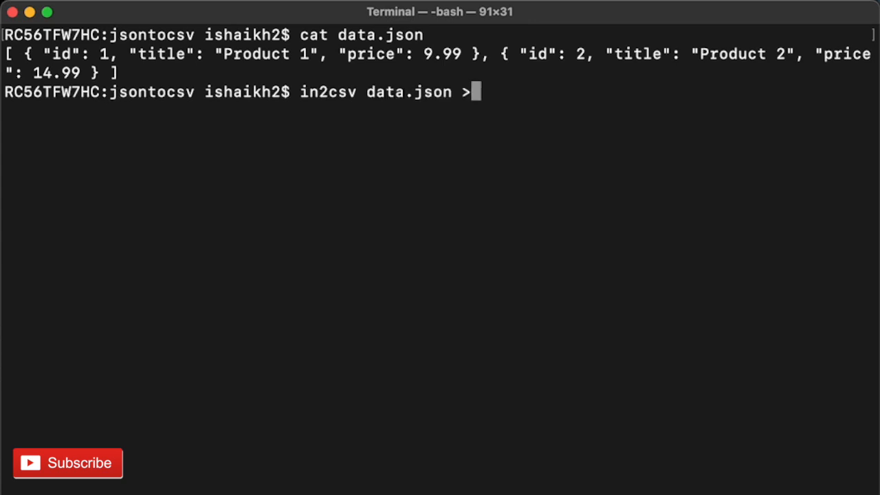
type(" output")
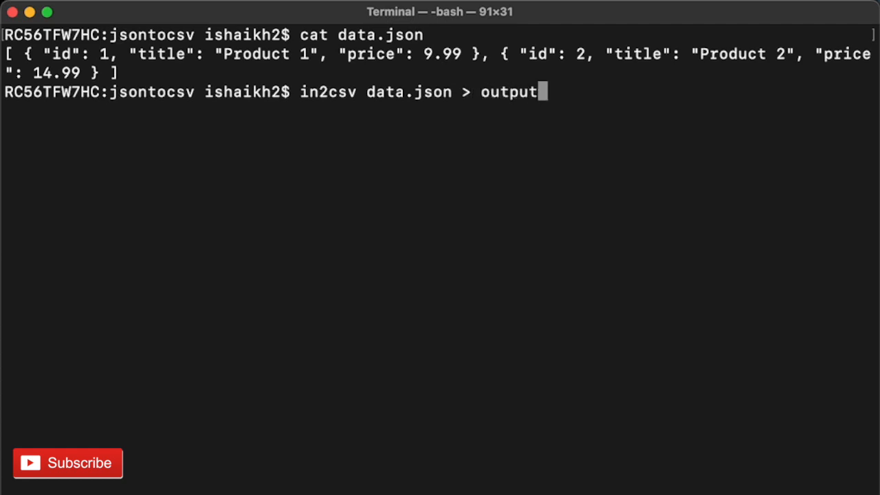
type(".")
type("csv")
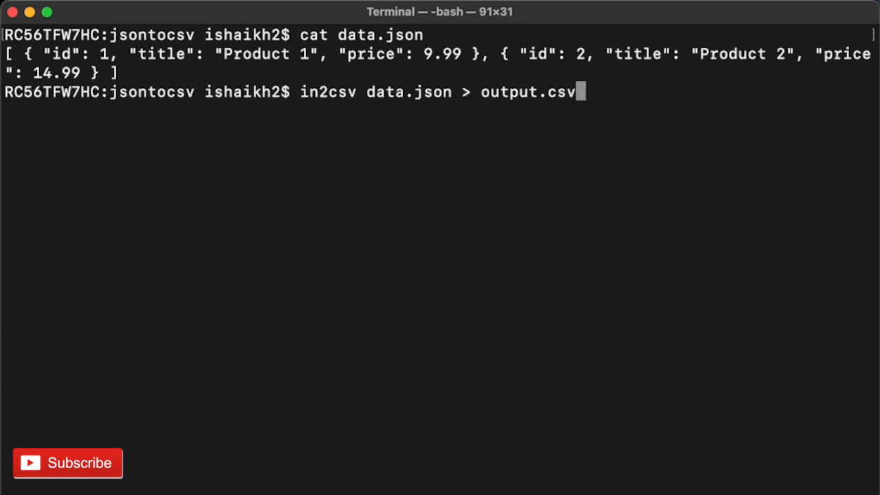
key("Return")
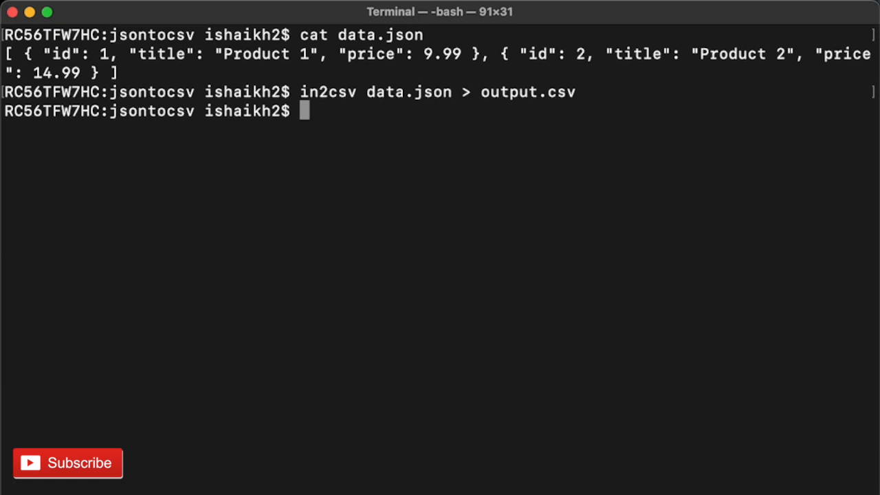
type("ca")
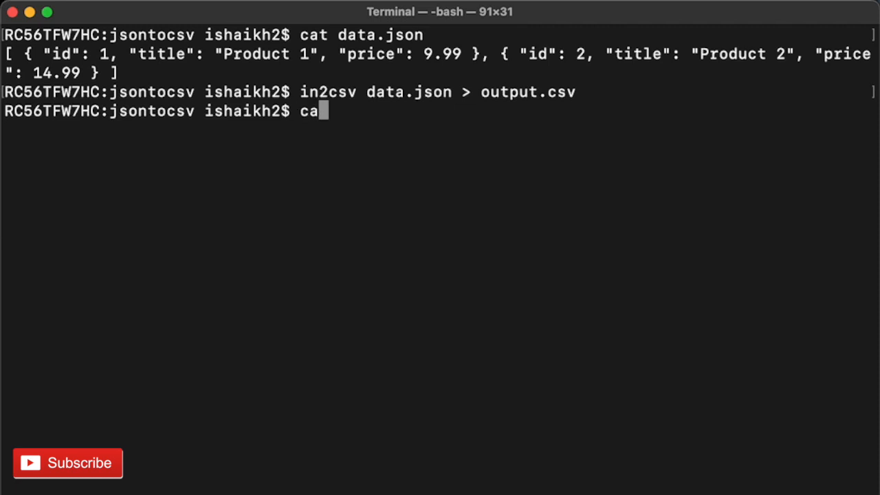
type("t out")
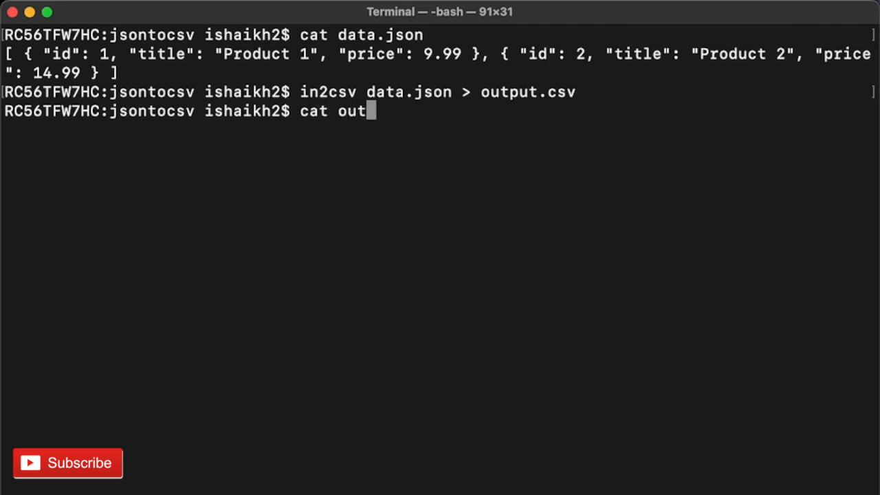
- Run cat output.csv to print the id,title,price header and two product rows
key("Tab")
key("BackSpace")
key("Return")
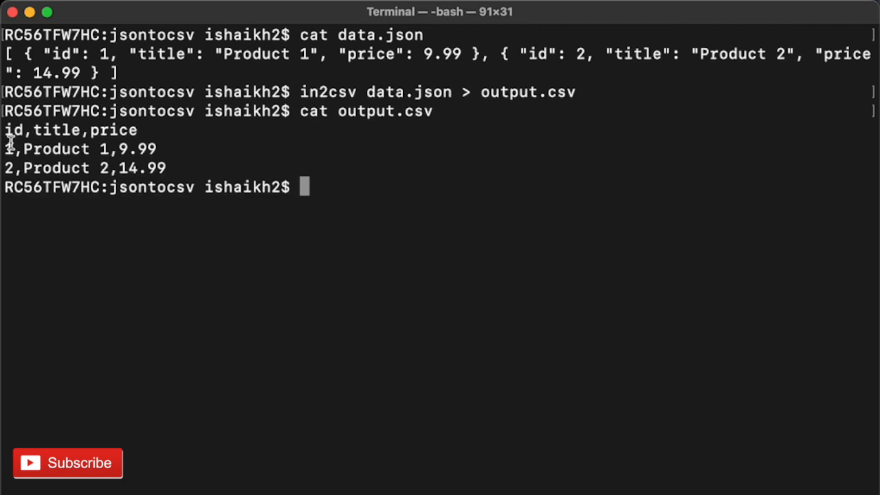
- Highlight the conversion command and commas in the printed CSV rows, then clear the selection
mouse_move(7, 148)
left_mouse_down()
mouse_move(148, 149)
mouse_move(0, 129)
left_mouse_up()
left_click_drag(123, 72, 302, 186)
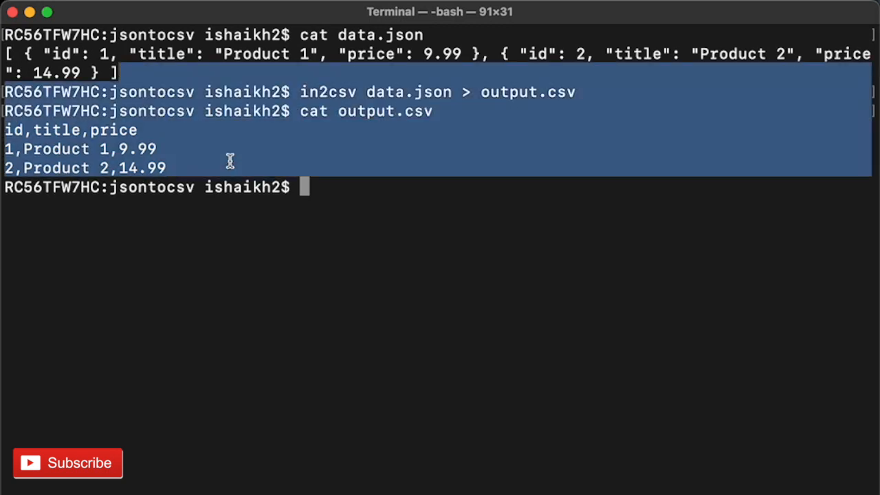
left_click(382, 220)
left_click_drag(385, 92, 482, 91)
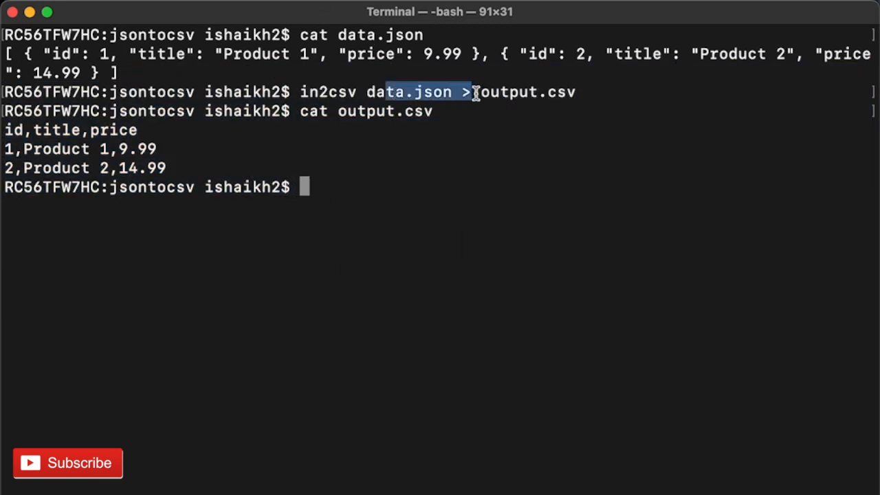
left_click(493, 175)
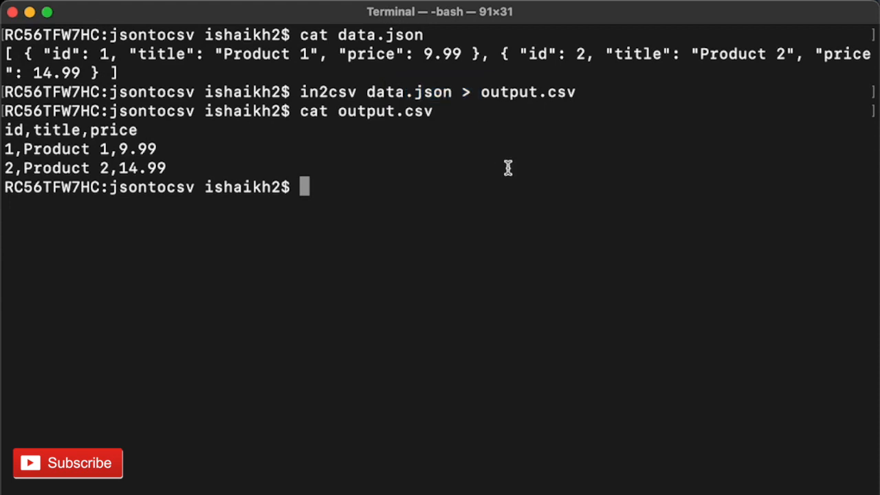